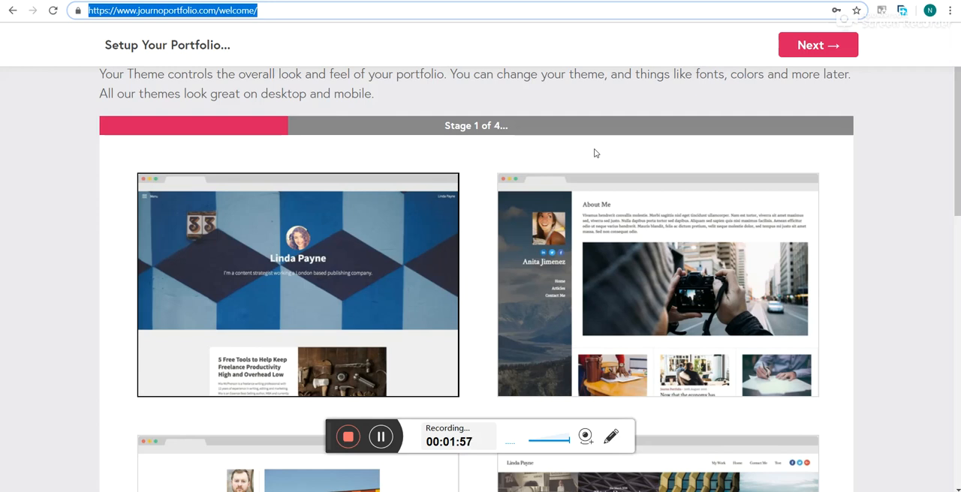
- Choose the white portfolio theme with the orange building photo and continue to the background stage
scroll(723, 260, "down", 2)
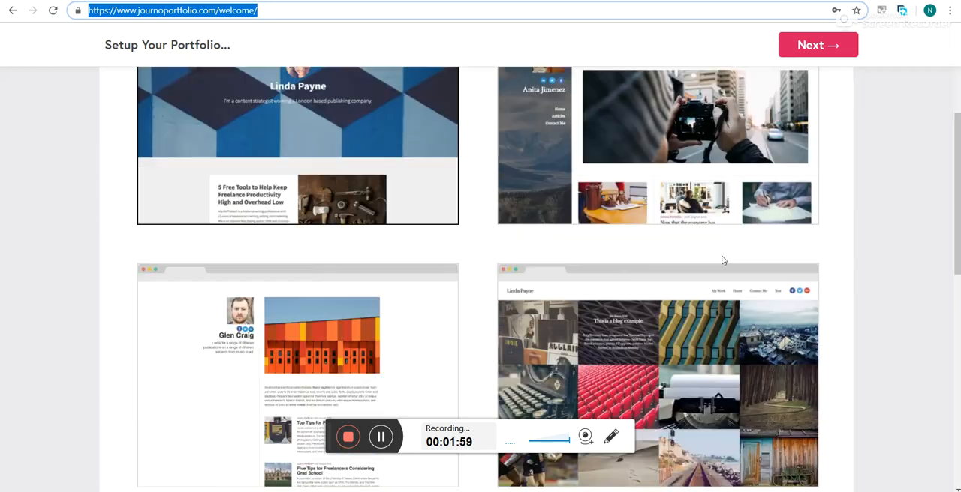
scroll(721, 259, "down", 2)
scroll(719, 260, "down", 5)
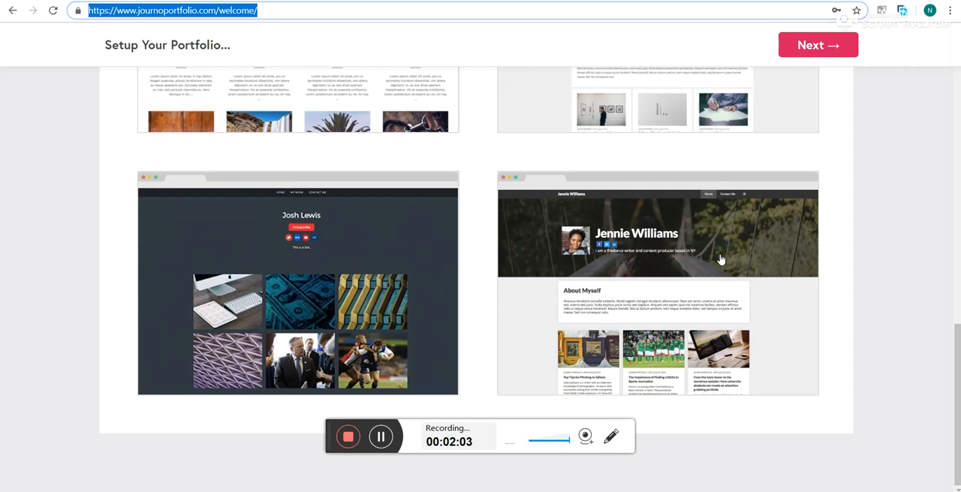
scroll(719, 260, "up", 8)
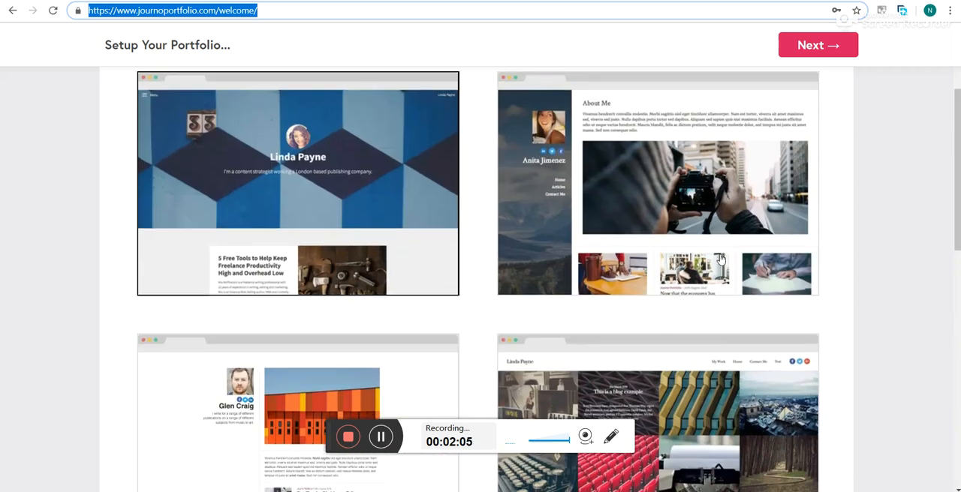
scroll(719, 260, "down", 3)
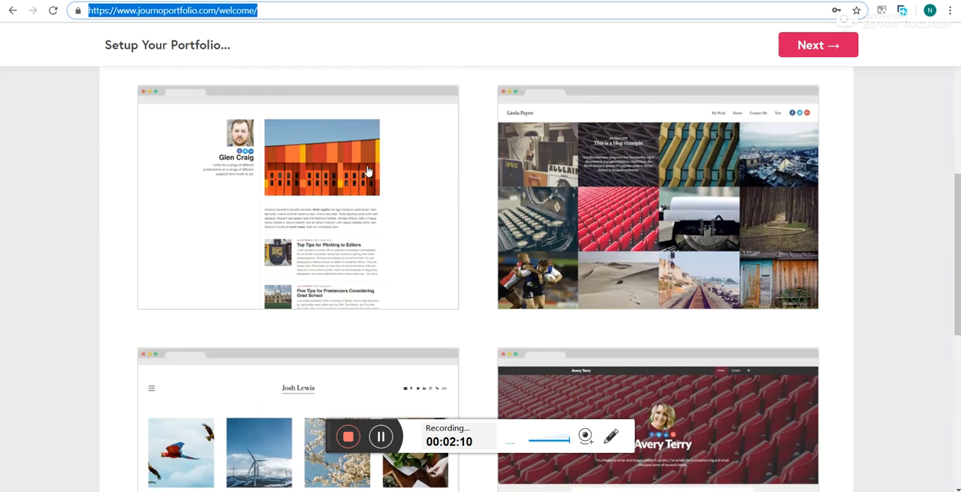
left_click(244, 258)
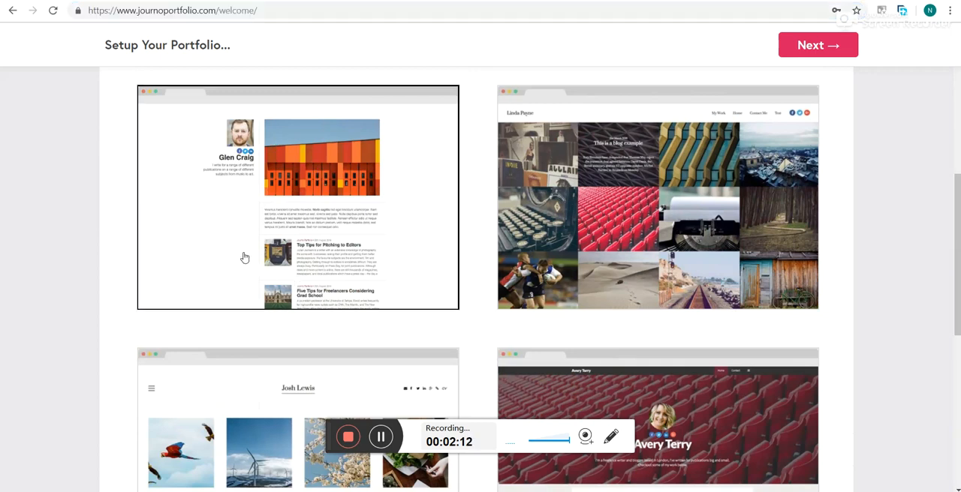
left_click(802, 46)
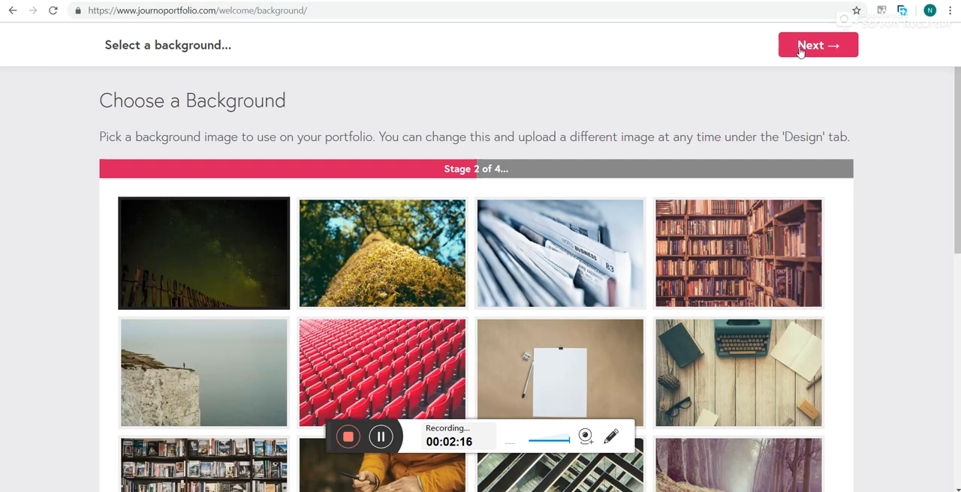
- Choose the wooden desk with typewriter image as the portfolio background and continue to the bio stage
scroll(651, 178, "down", 3)
scroll(651, 178, "down", 3)
scroll(652, 178, "up", 4)
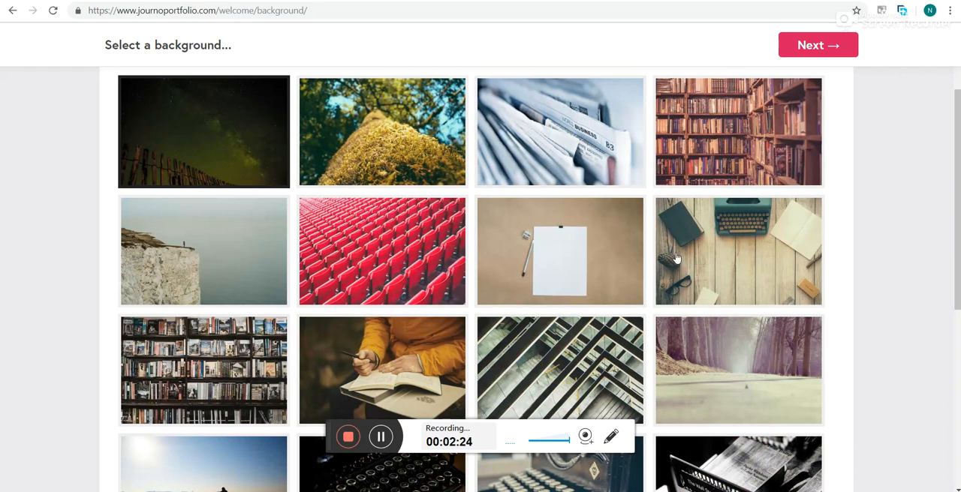
left_click(720, 257)
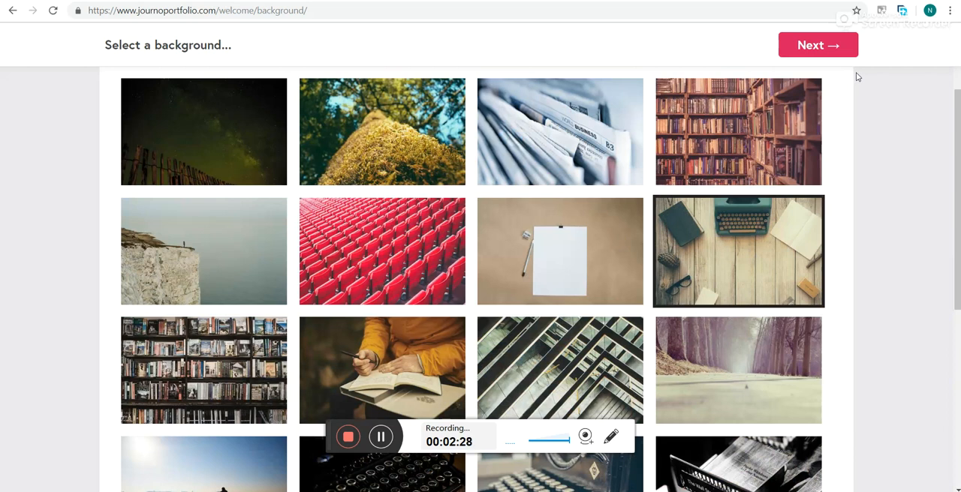
left_click(838, 45)
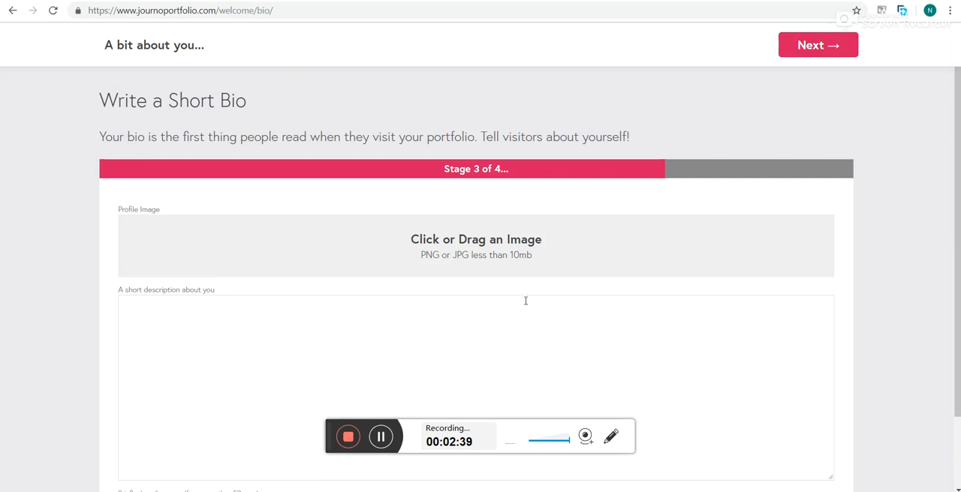
- Enter "Test. Test Test Test. Test." as the short description in the bio
left_click(559, 243)
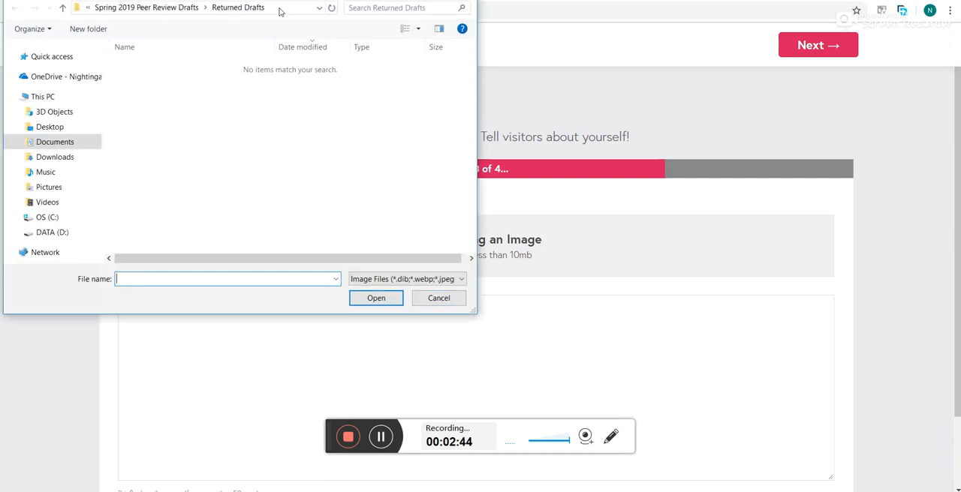
left_click(438, 298)
left_click(349, 345)
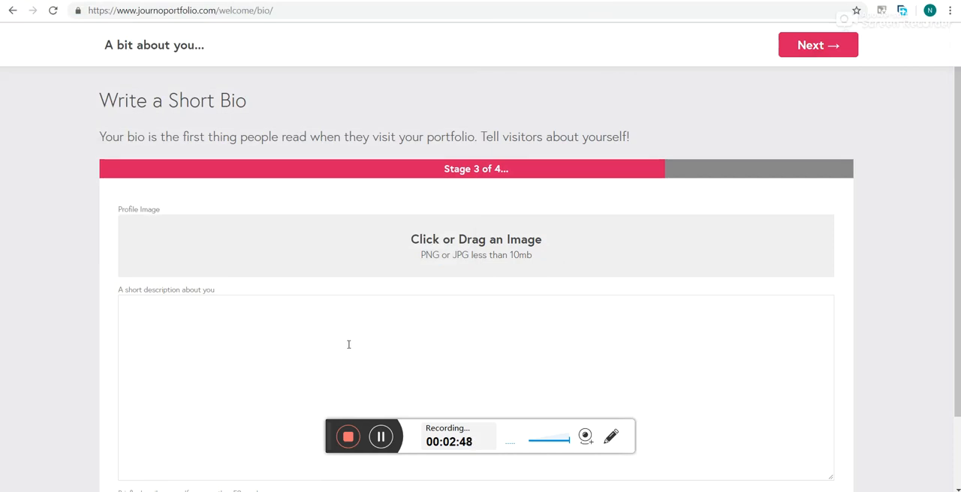
type("tes")
key("BackSpace")
key("BackSpace")
key("BackSpace")
type("Test. Test Test Test. ")
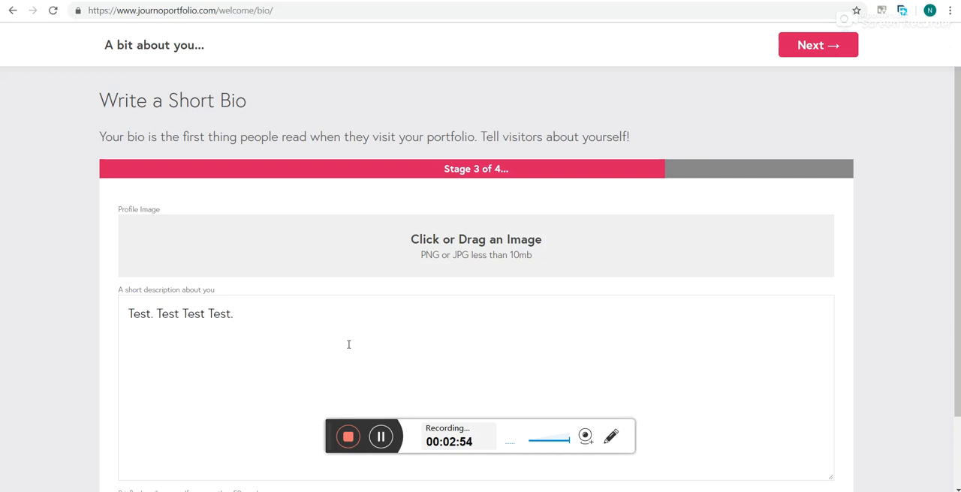
type("Test.")
- Add the headshot JPG from the Writing Portfolio folder on DATA (D:) as the profile image
left_click(495, 256)
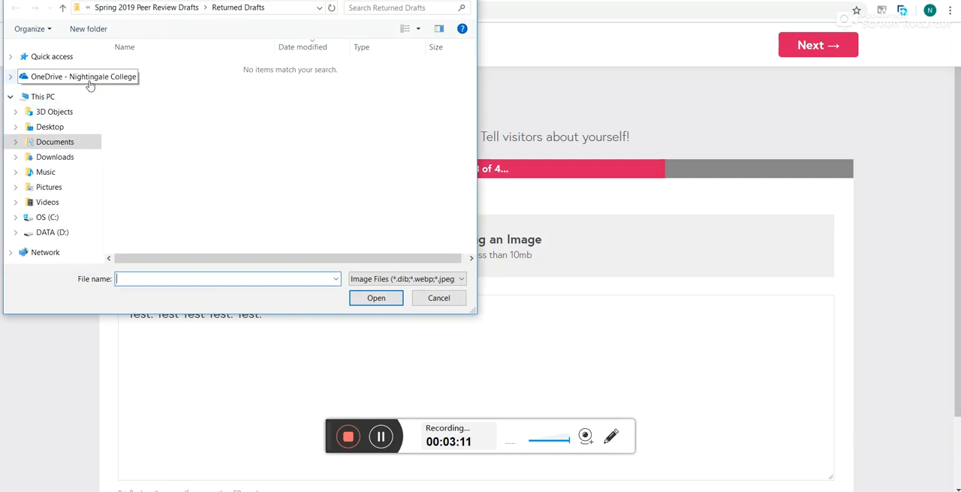
left_click(60, 233)
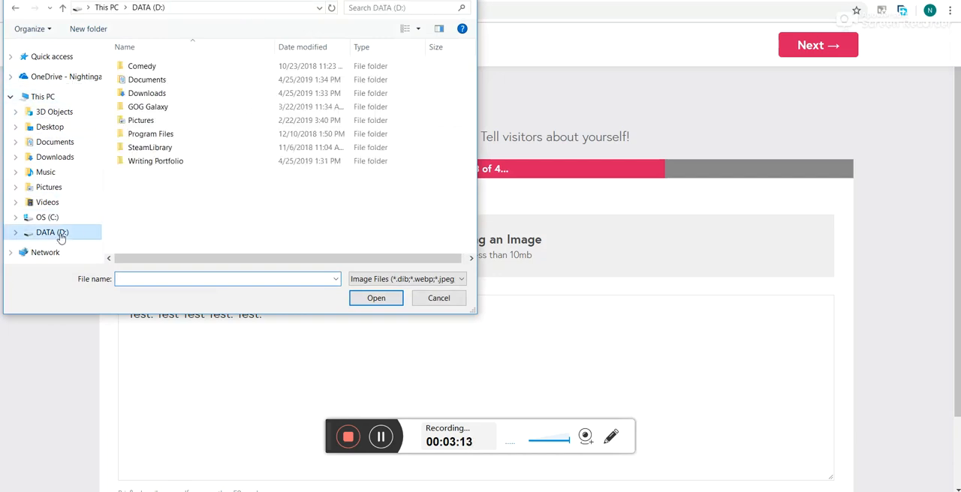
double_click(176, 162)
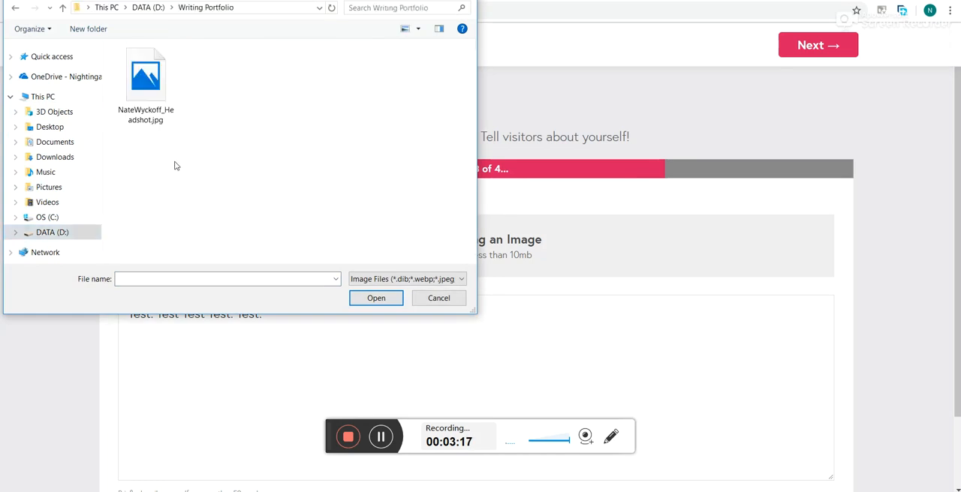
double_click(156, 113)
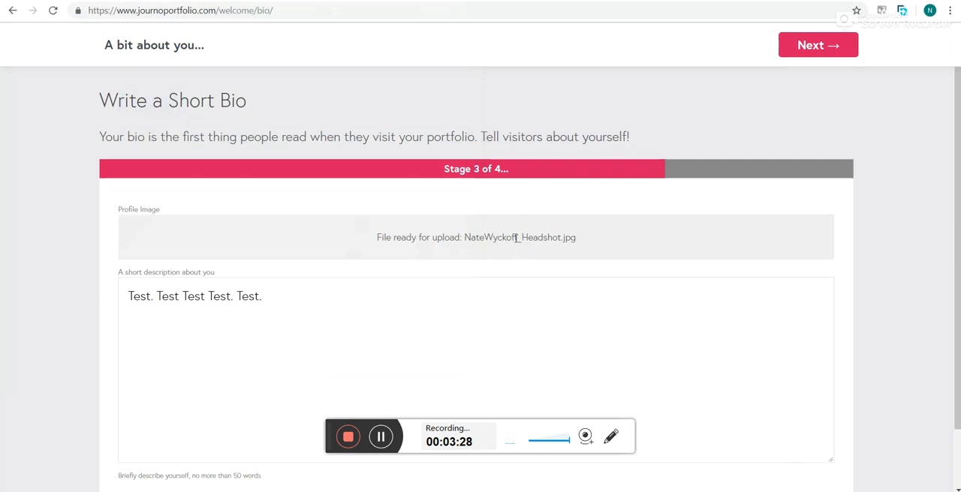
- Submit the bio and finish the portfolio setup without adding any article URLs
scroll(652, 268, "down", 1)
scroll(652, 268, "up", 1)
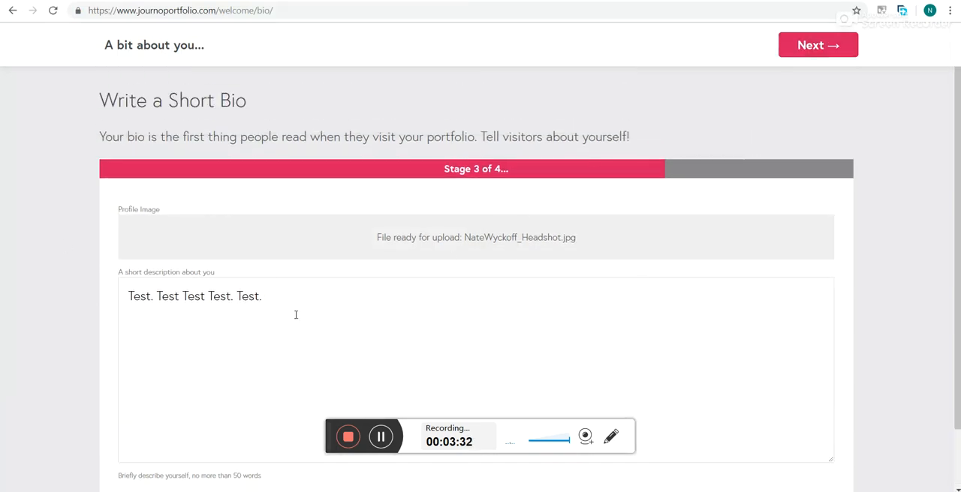
left_click(815, 48)
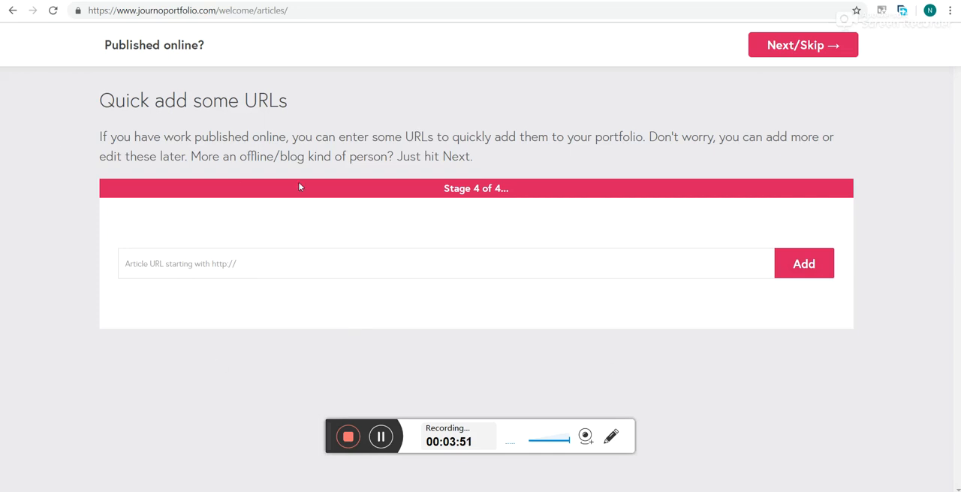
left_click(815, 56)
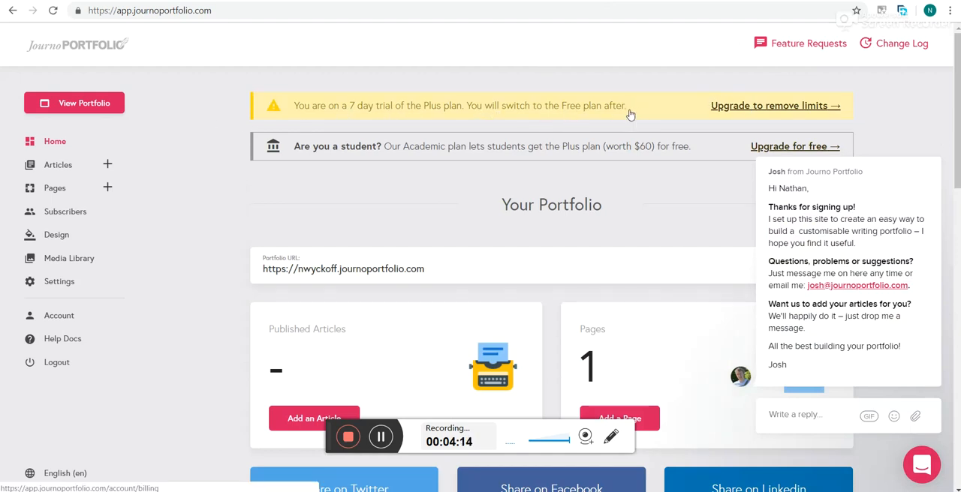
- Dismiss the welcome chat message, then view the live portfolio site and return to the dashboard
mouse_move(821, 188)
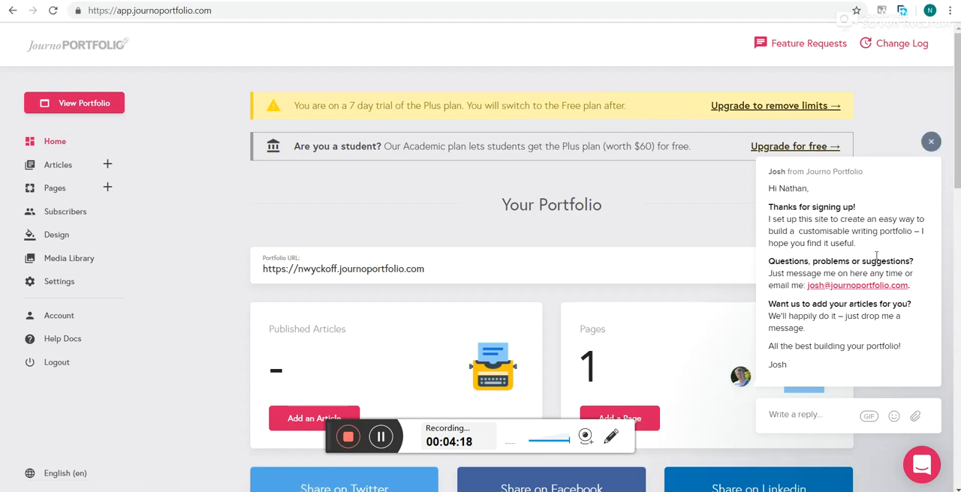
left_click(933, 143)
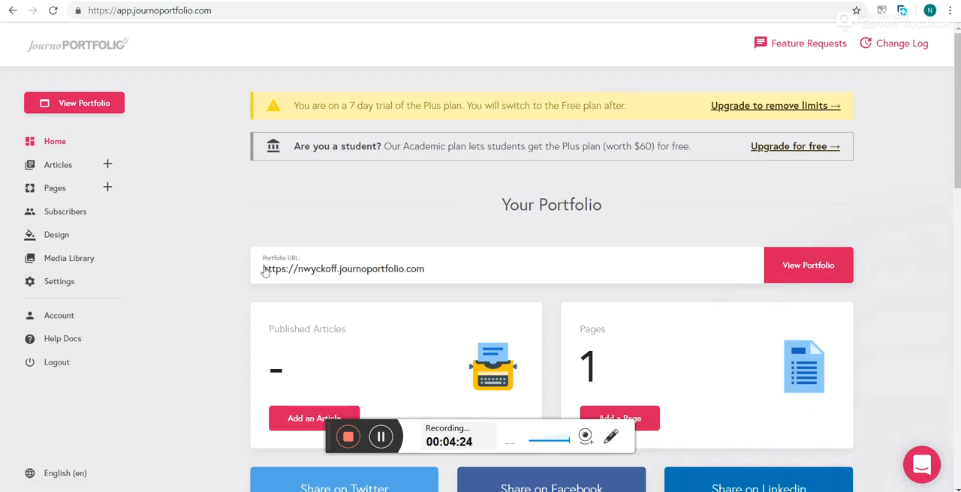
left_click(92, 103)
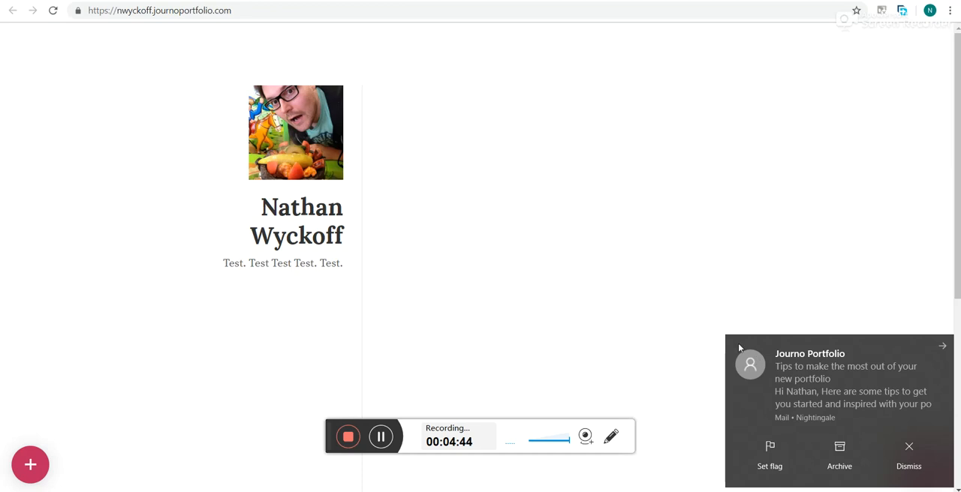
left_click(315, 0)
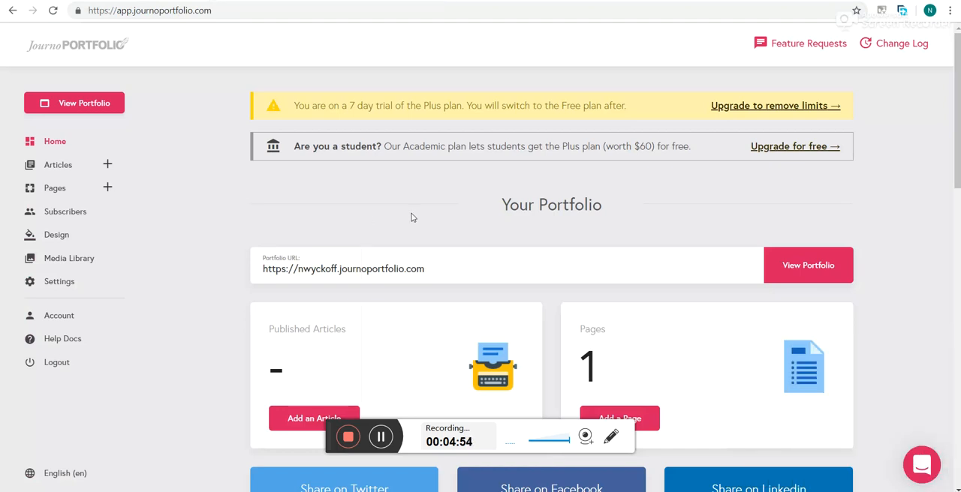
- Add a new article by uploading the APA formatted essay PDF from the Writing Portfolio folder
scroll(955, 178, "down", 2)
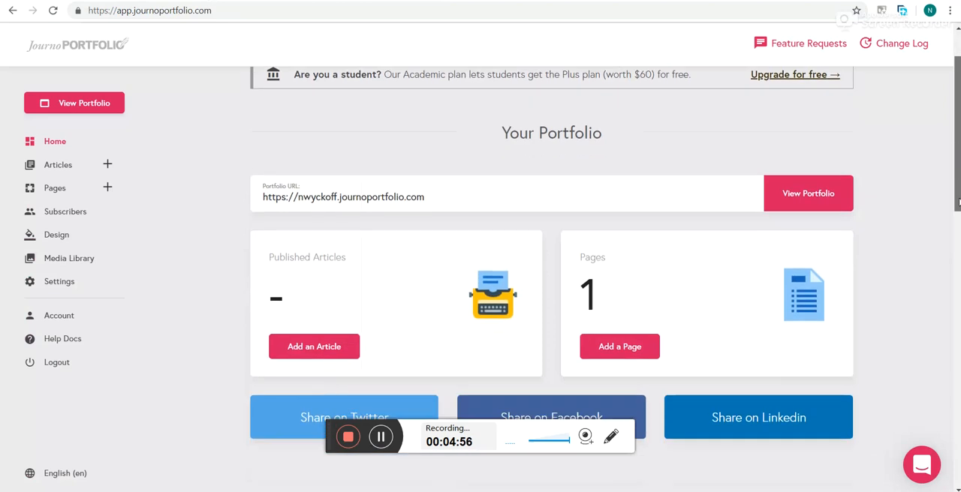
scroll(552, 286, "up", 2)
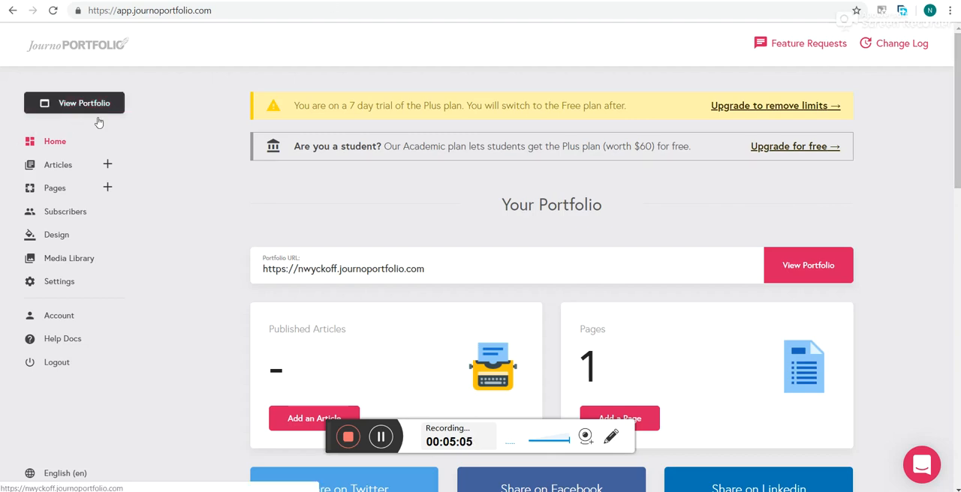
scroll(386, 274, "down", 2)
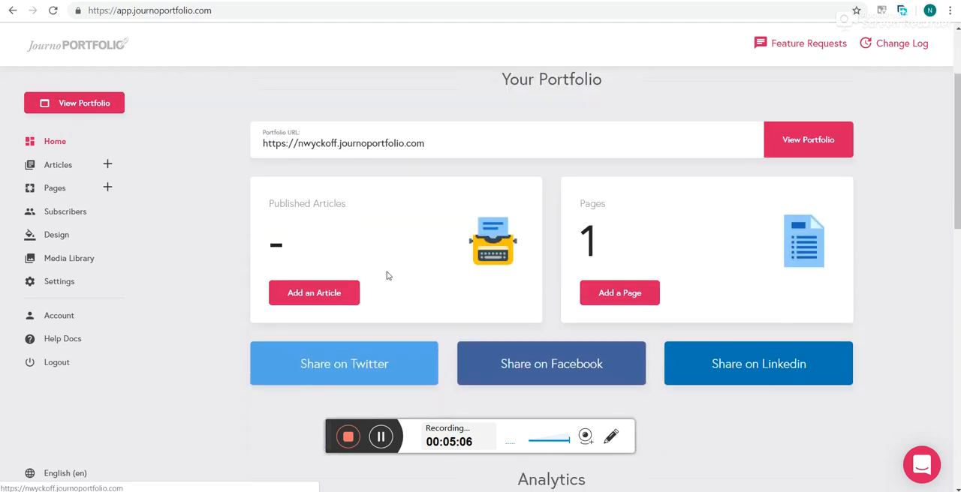
left_click(348, 293)
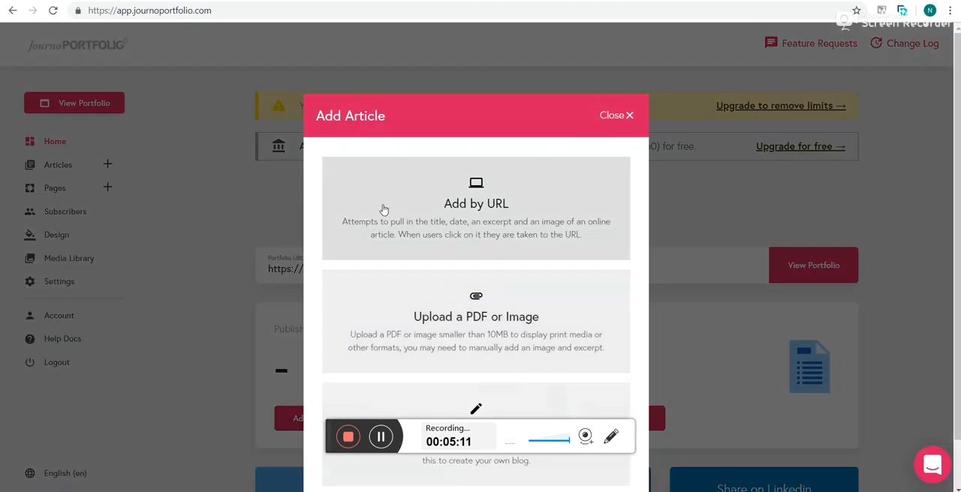
scroll(610, 301, "down", 1)
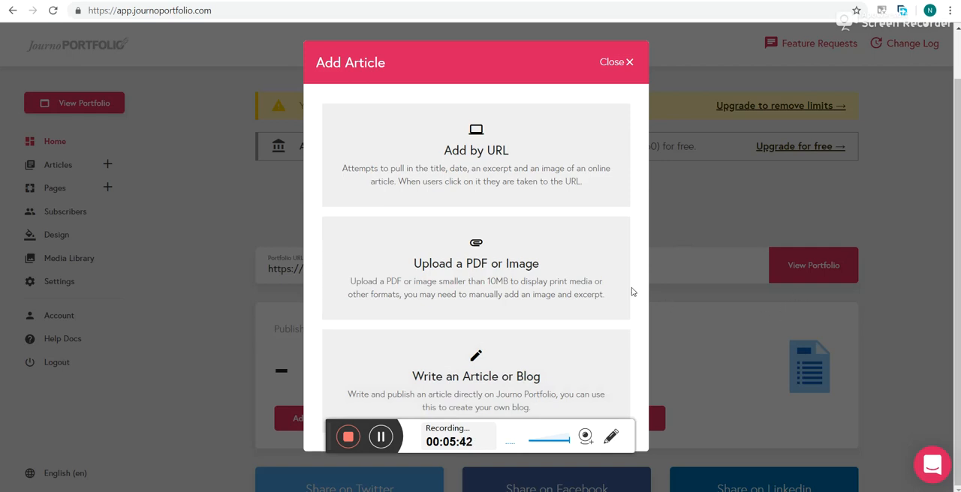
left_click(578, 271)
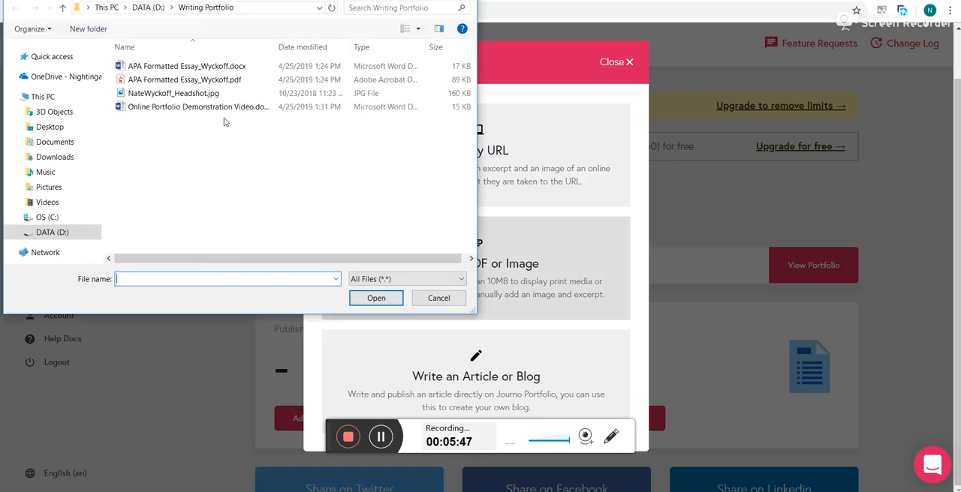
left_click(152, 80)
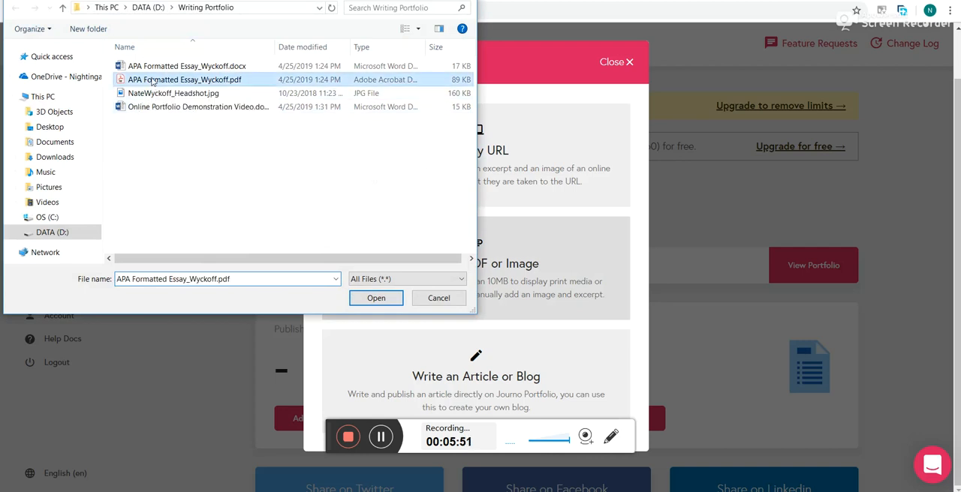
double_click(153, 81)
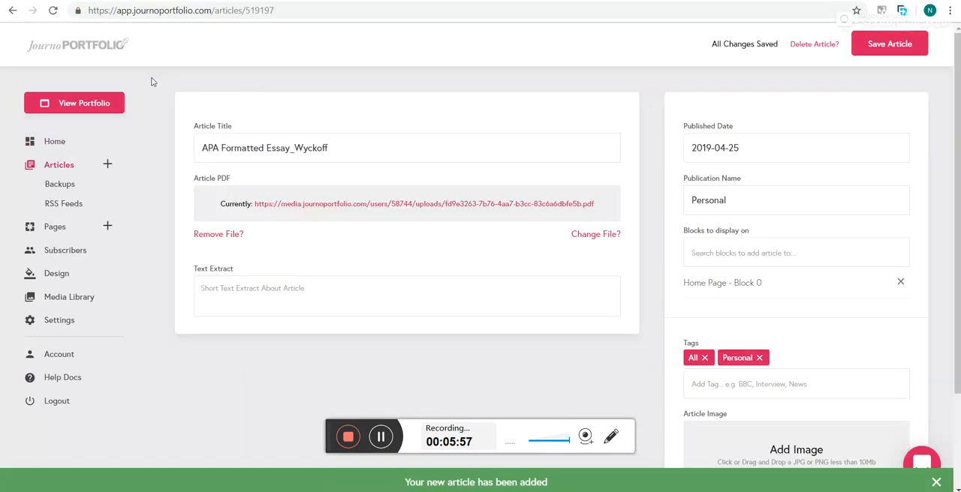
- Set the article's text extract to "This is sample APA formatted essay." and save the article
left_click(283, 289)
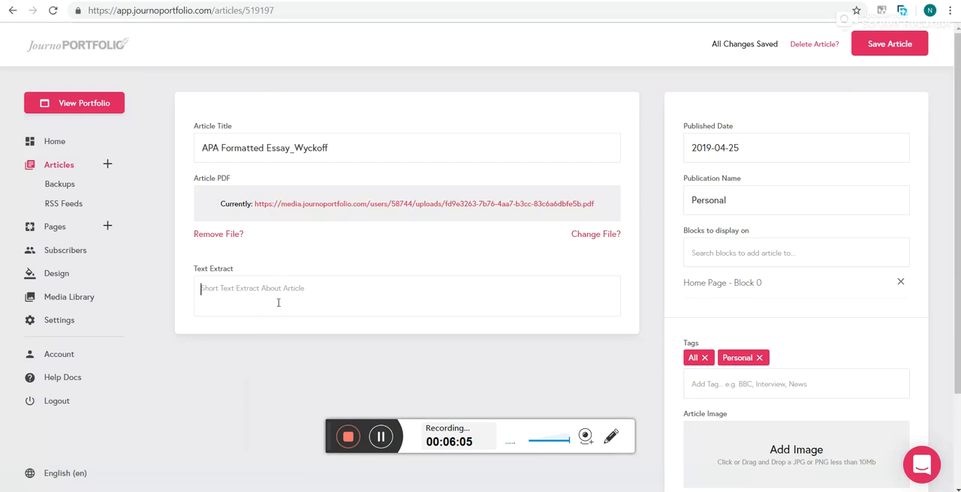
type("This")
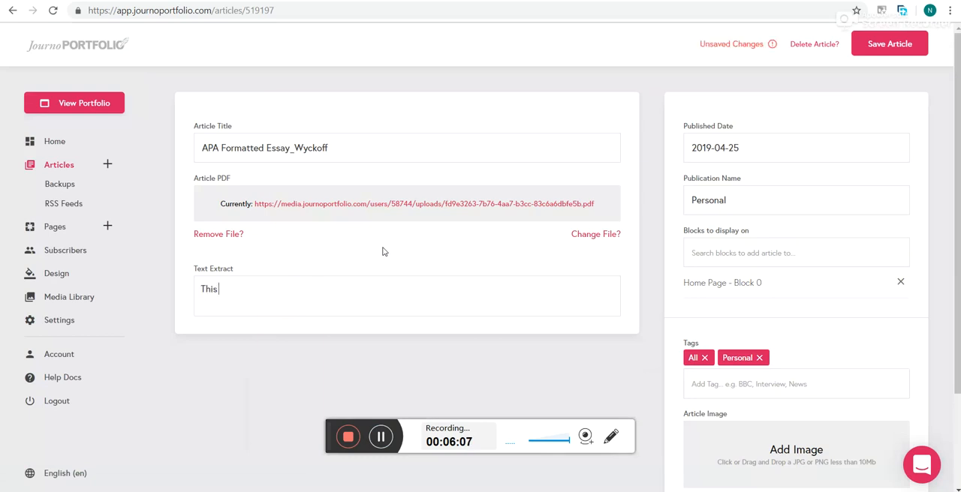
type(" is sample APA formatted Essay.")
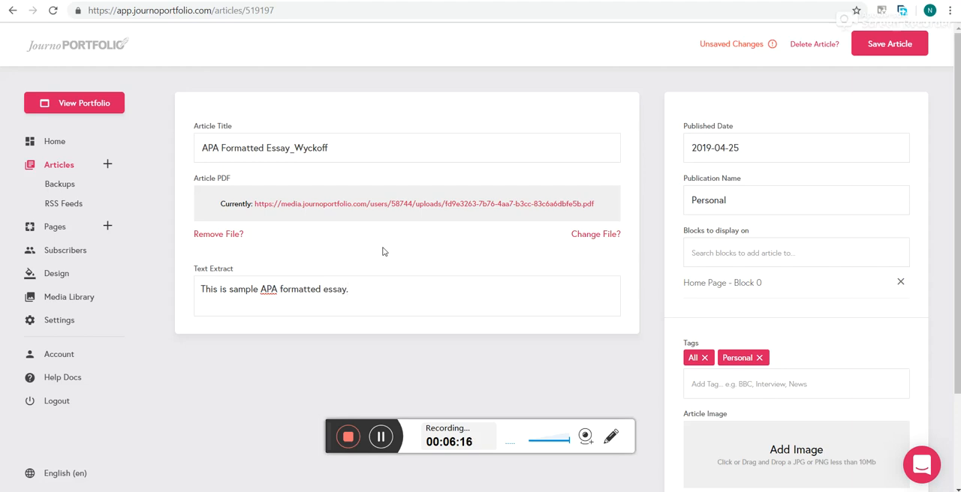
scroll(450, 264, "down", 2)
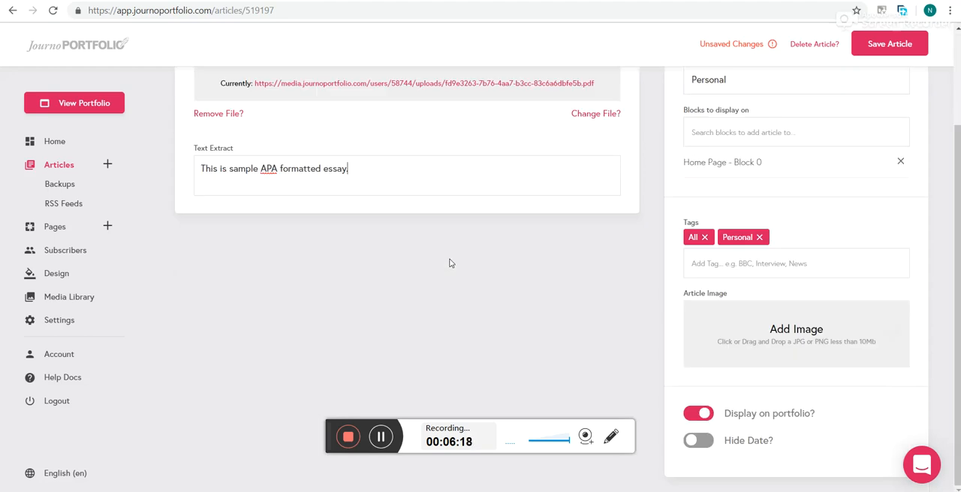
scroll(450, 265, "up", 2)
left_click(895, 54)
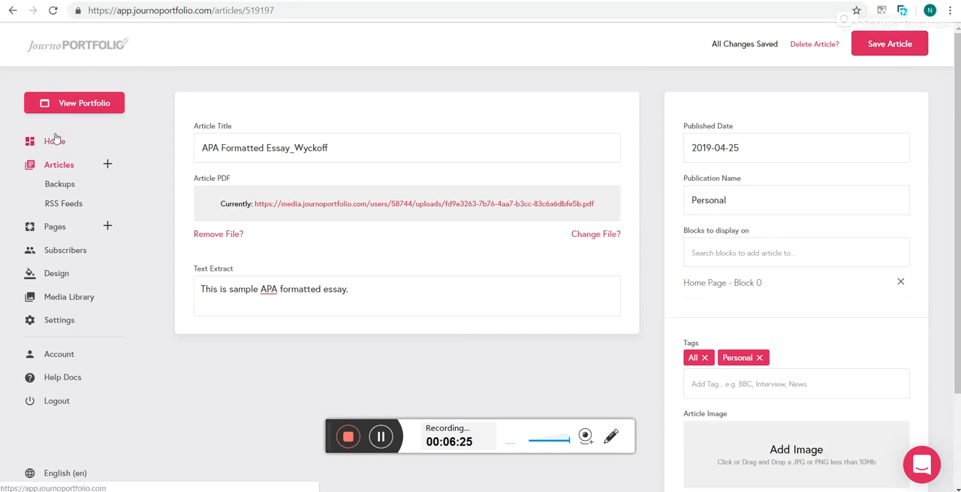
- View the live portfolio, open the published APA formatted essay from it and look through the PDF pages
left_click(61, 106)
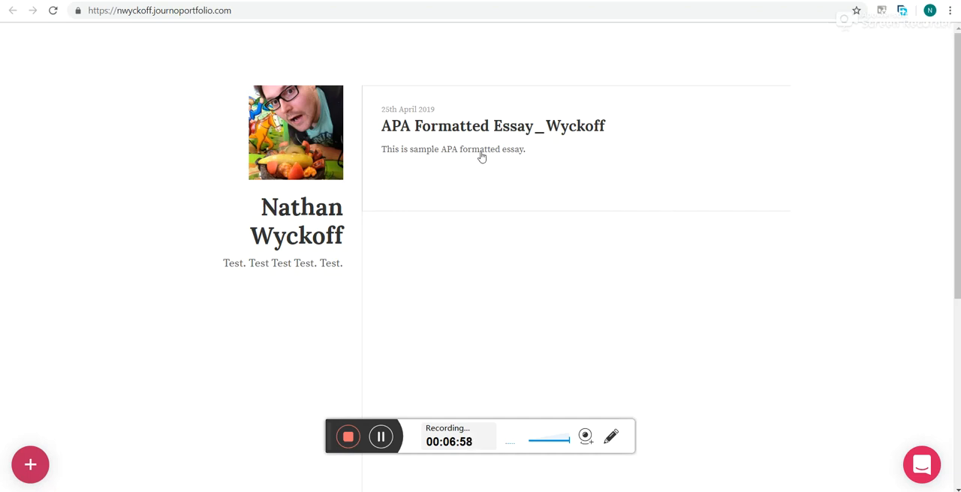
left_click(442, 133)
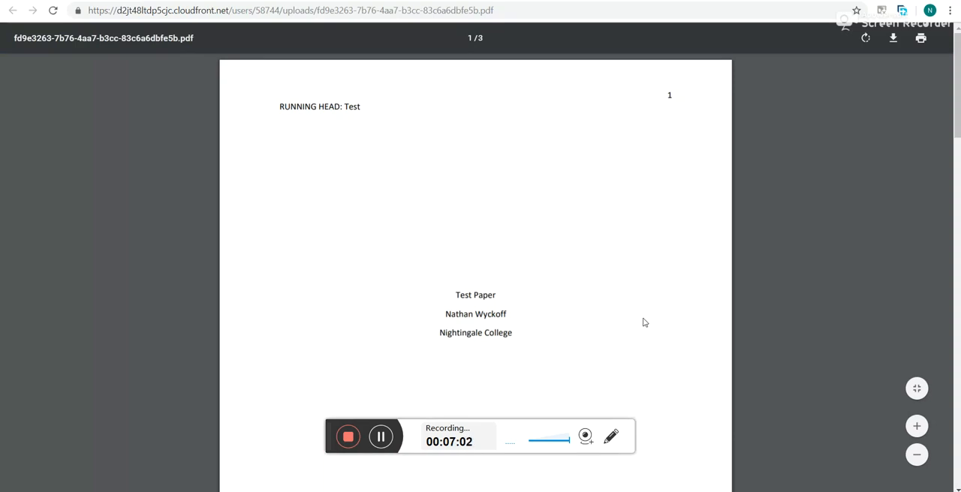
scroll(644, 324, "down", 8)
scroll(644, 324, "down", 8)
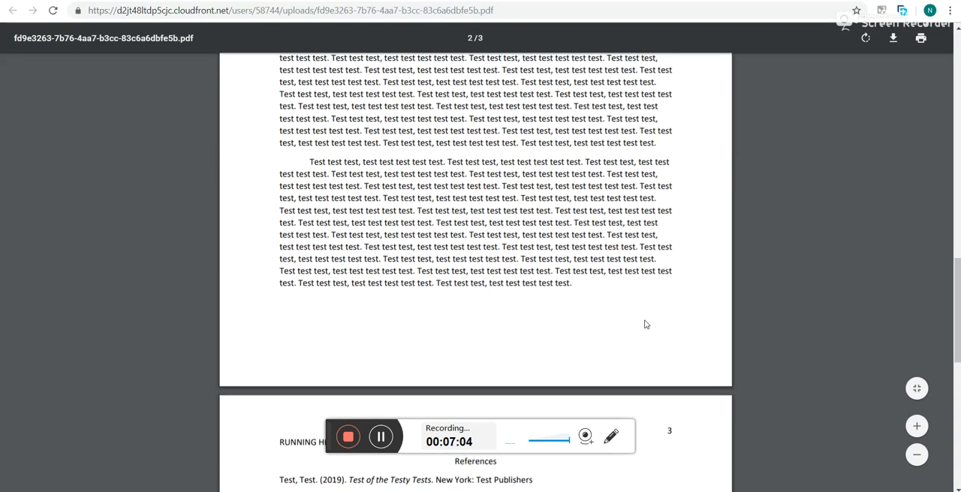
scroll(646, 327, "up", 15)
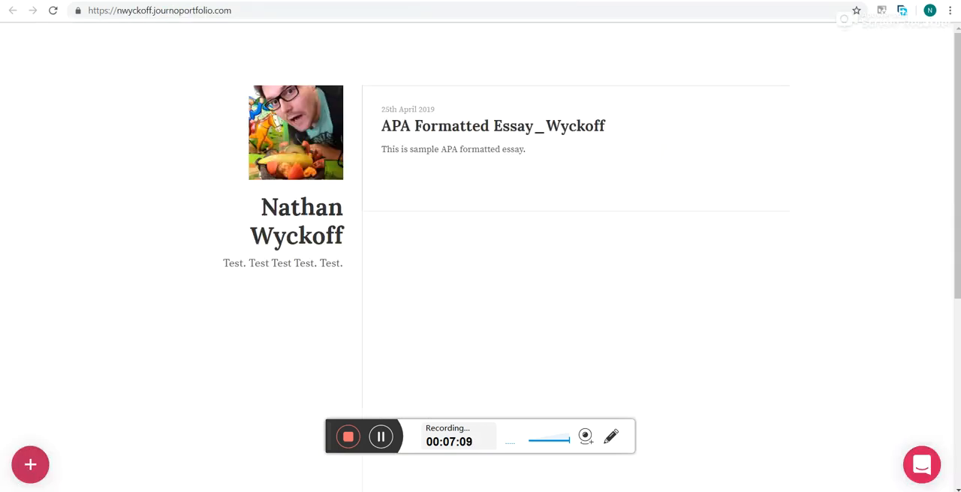
- Compare the live portfolio page with the opened essay PDF and return to the article editor
left_click(376, 1)
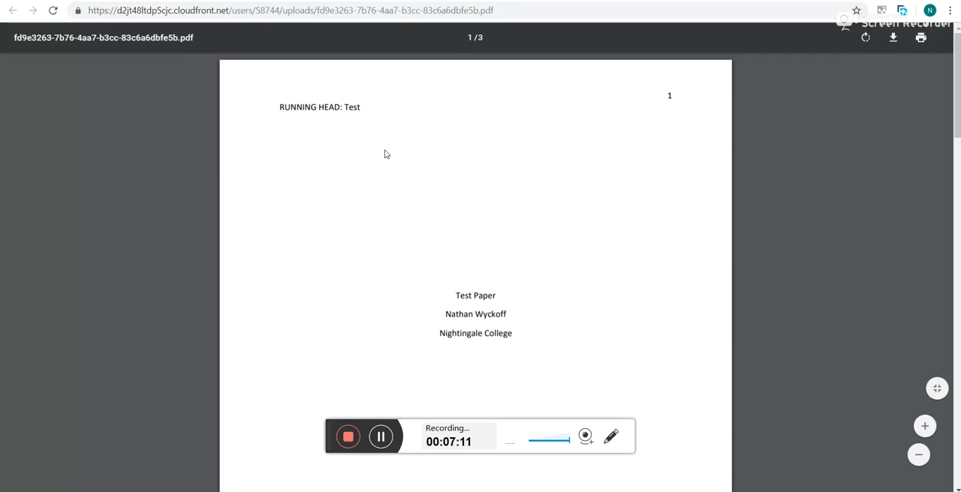
left_click(300, 1)
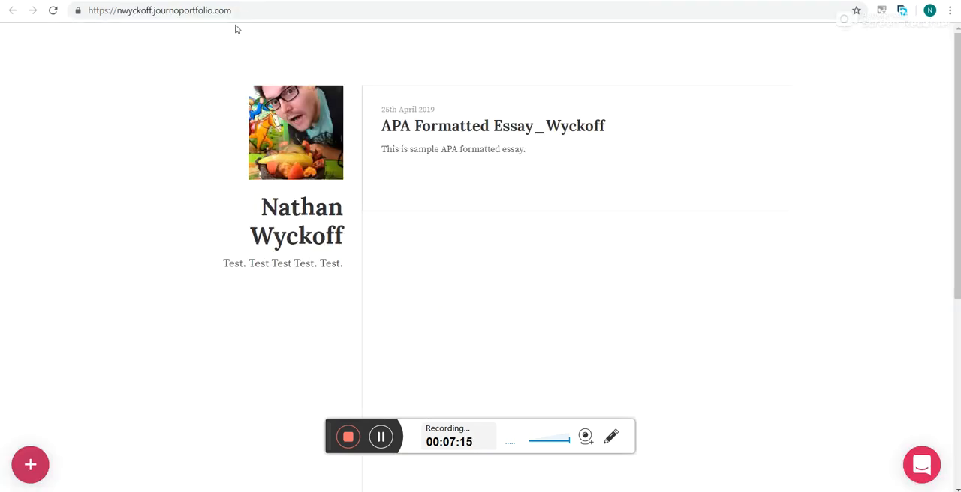
left_click(98, 1)
left_click(300, 1)
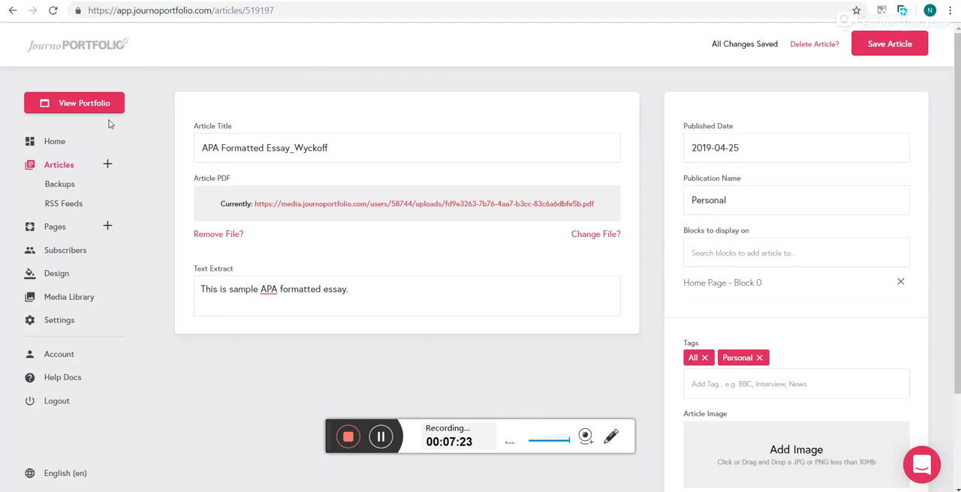
- Look over the options for adding an article and the current article's publication, tag, image and display settings
left_click(107, 164)
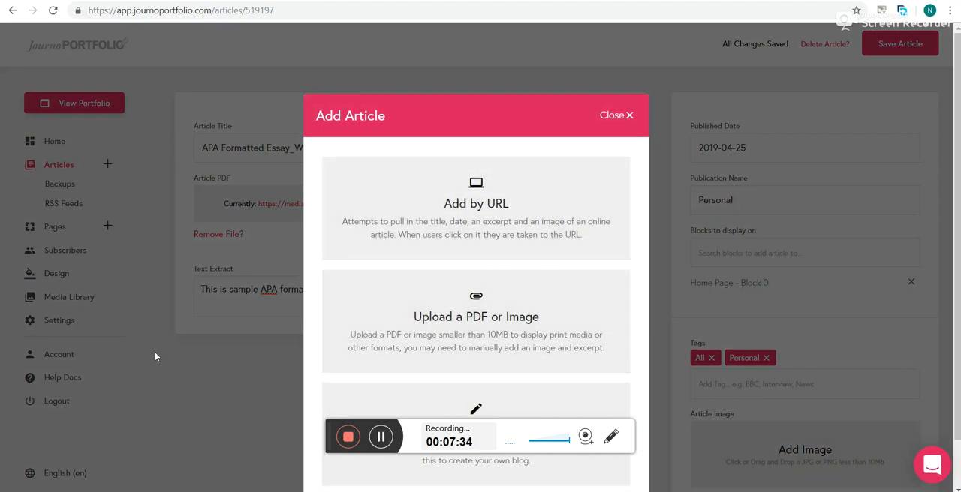
left_click(620, 120)
scroll(763, 265, "down", 3)
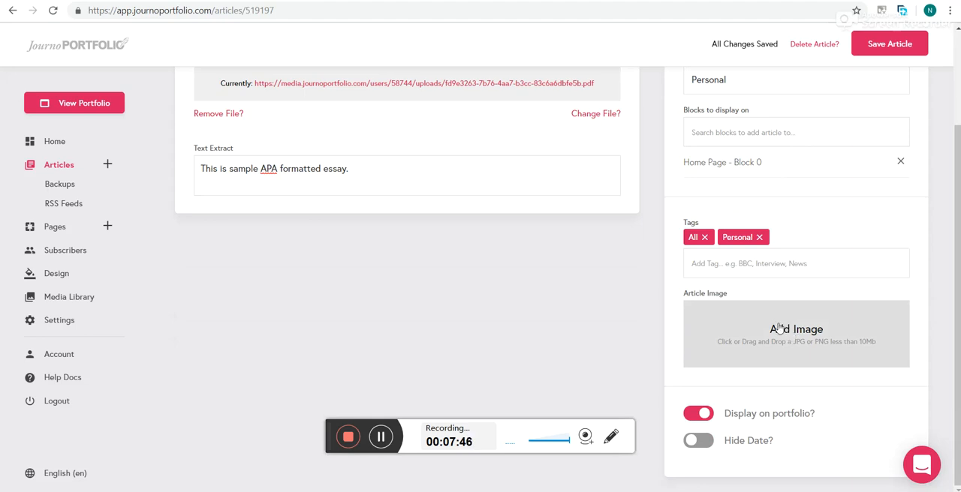
scroll(739, 203, "up", 2)
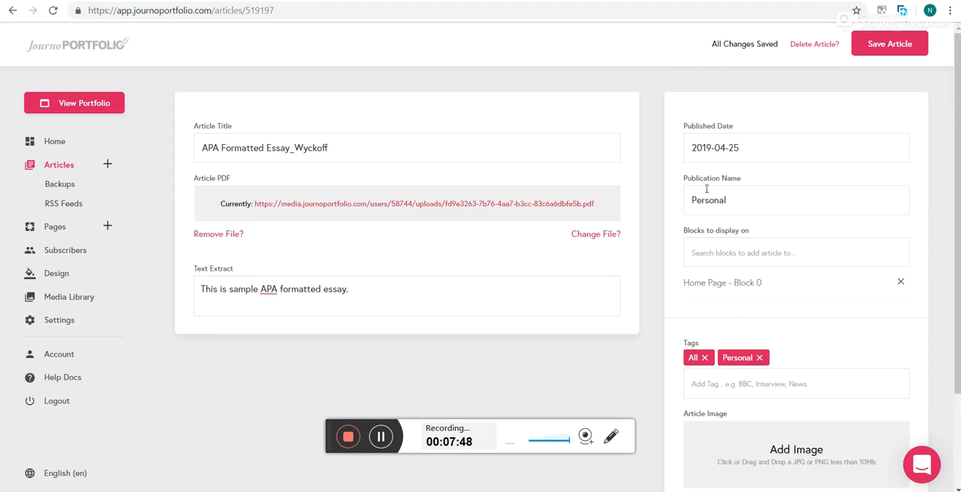
scroll(703, 344, "down", 2)
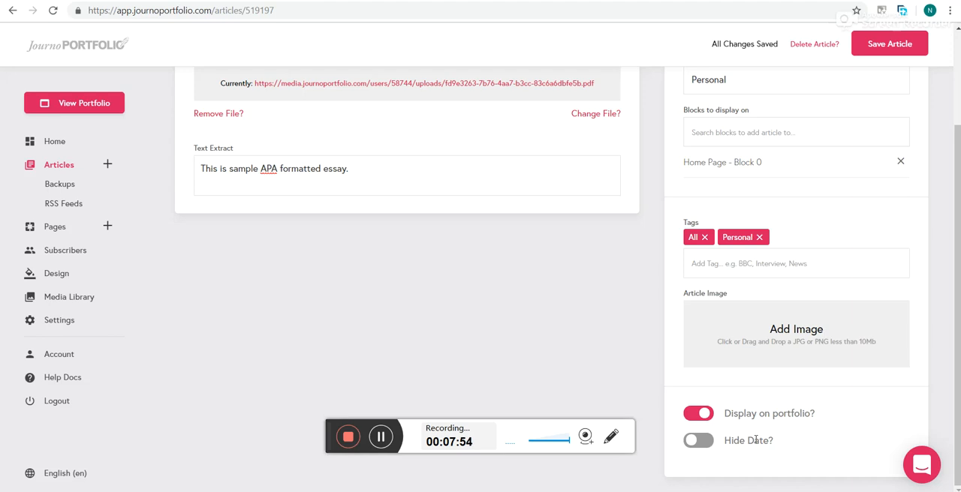
- Switch the essay article's Hide Date option on and back off
left_click(704, 445)
left_click(704, 447)
scroll(587, 352, "up", 2)
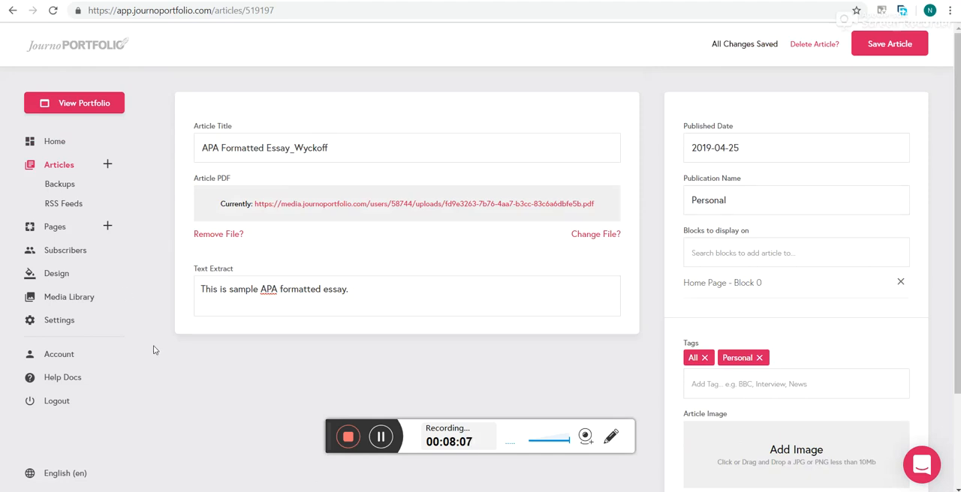
- Open the live portfolio, copy its web address and load the portfolio page from the address
left_click(78, 104)
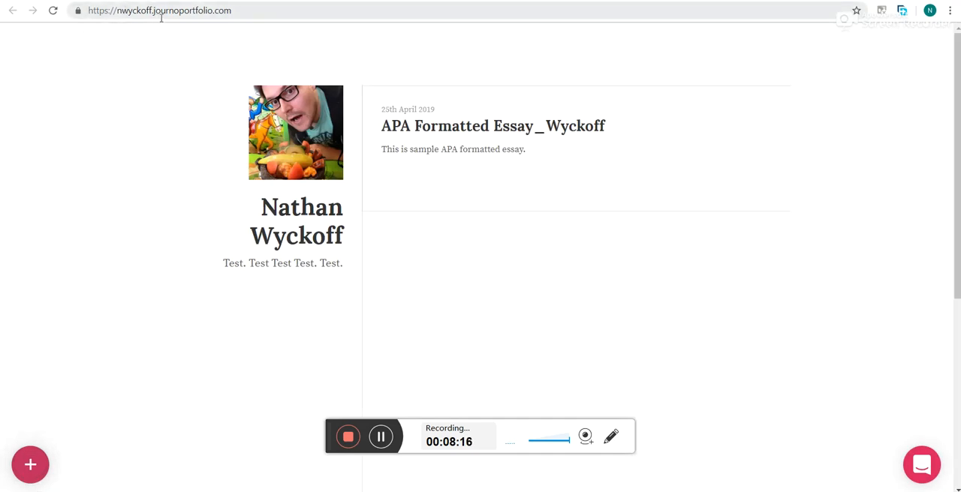
left_click(242, 13)
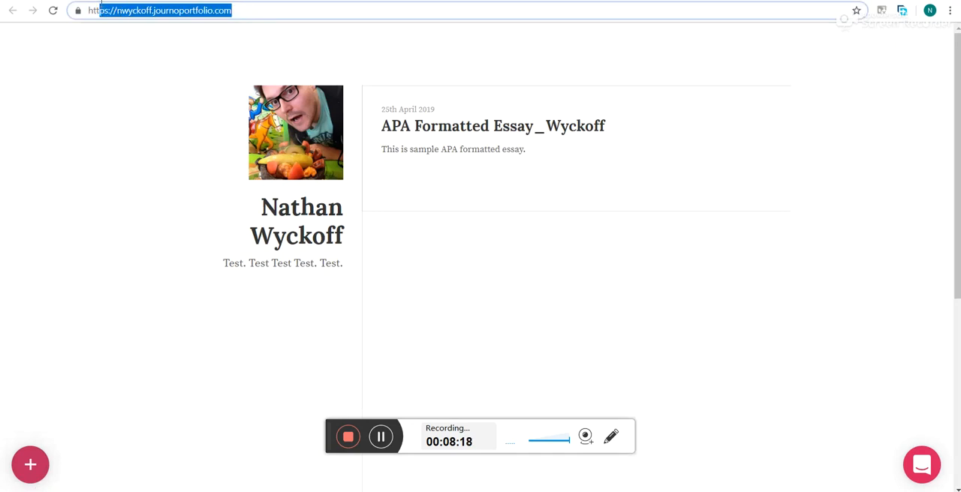
right_click(95, 8)
left_click(129, 75)
left_click(298, 11)
key("Return")
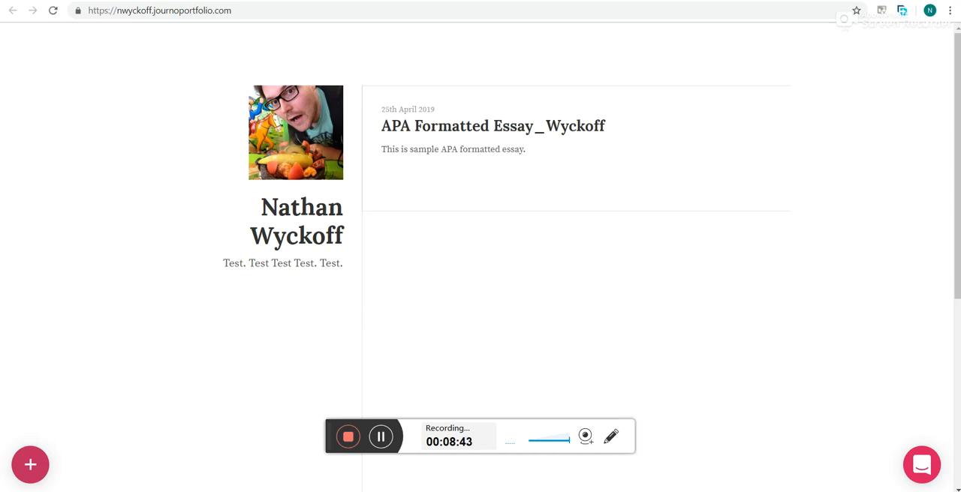
- Return to the dashboard home page, open the options for adding an article and close them again
left_click(96, 2)
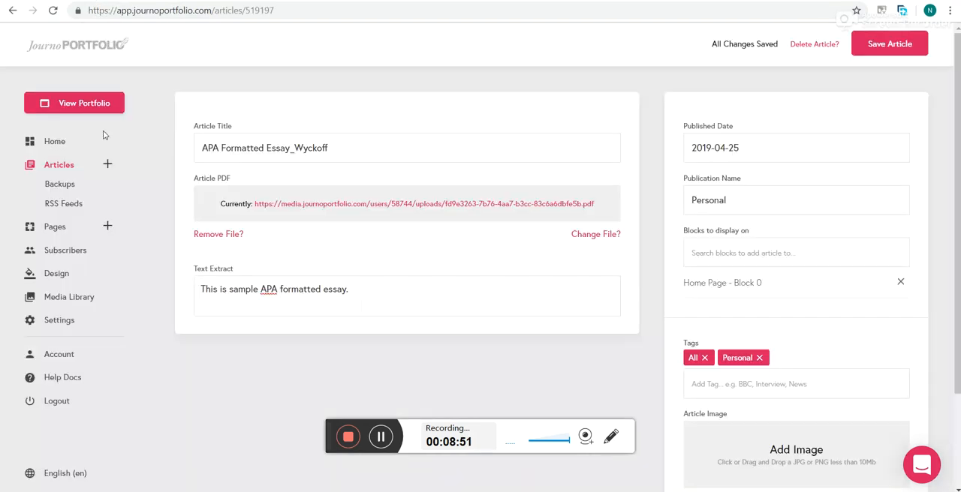
left_click(54, 144)
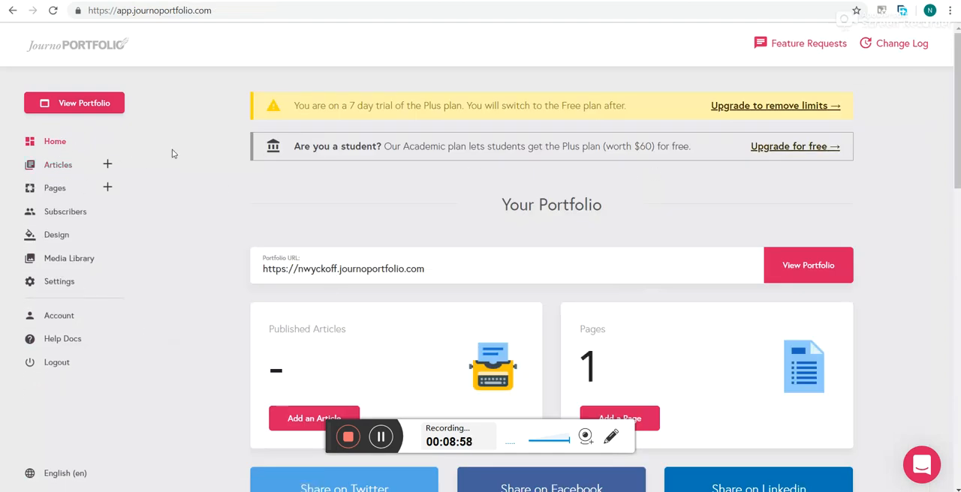
left_click(107, 165)
left_click(612, 121)
- Open the APA formatted essay from the article list for editing, and open the Journo Portfolio help documentation
left_click(60, 166)
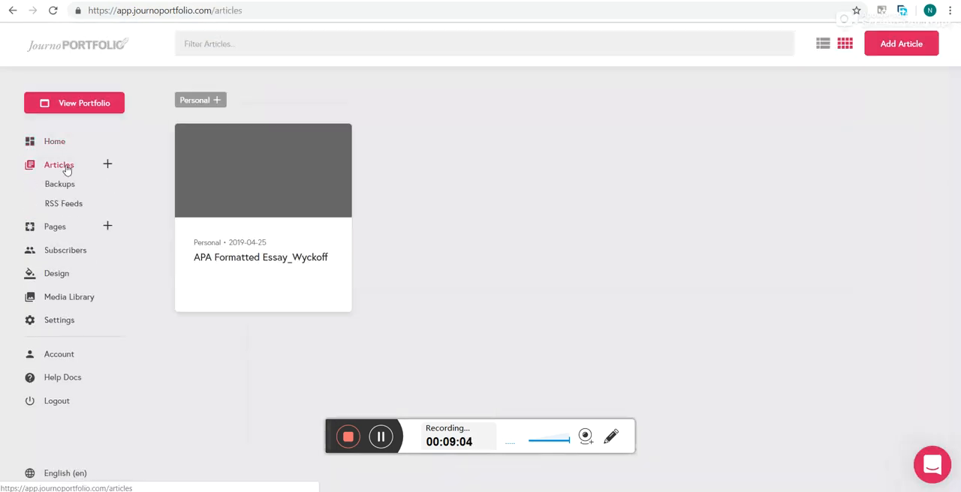
left_click(275, 187)
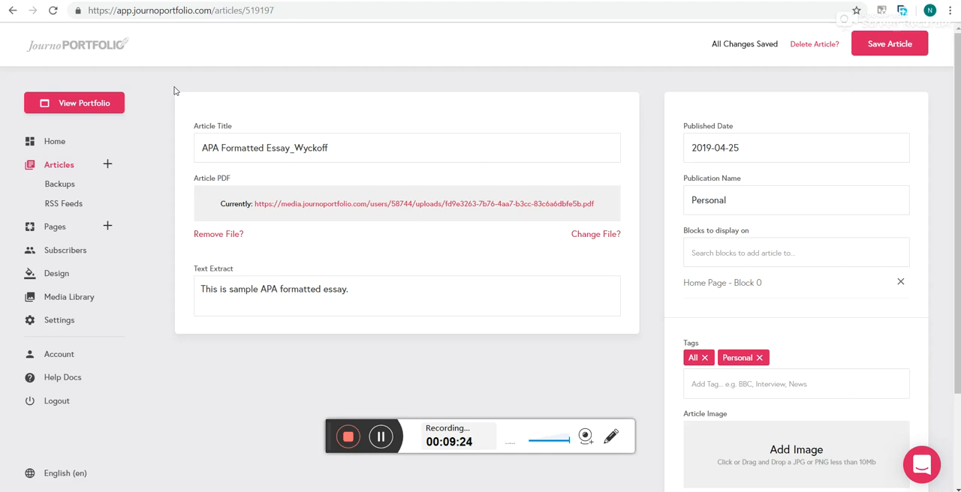
left_click(56, 382)
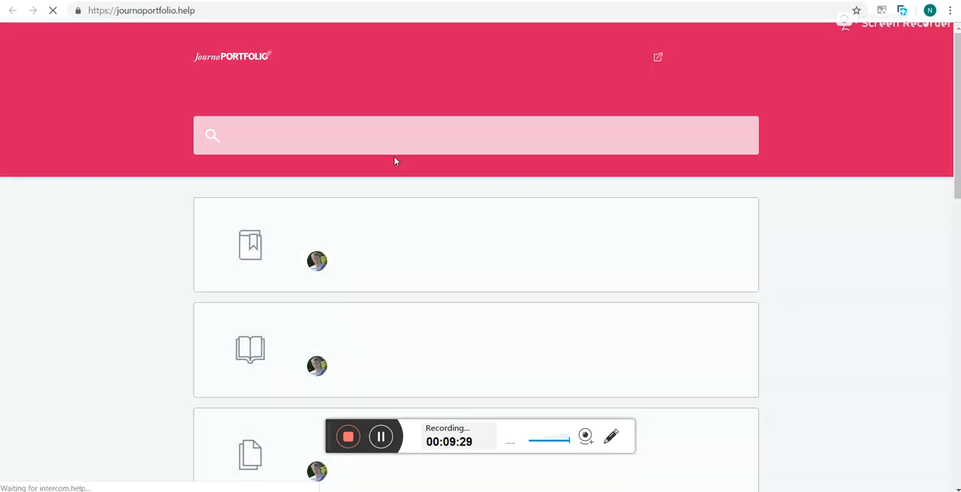